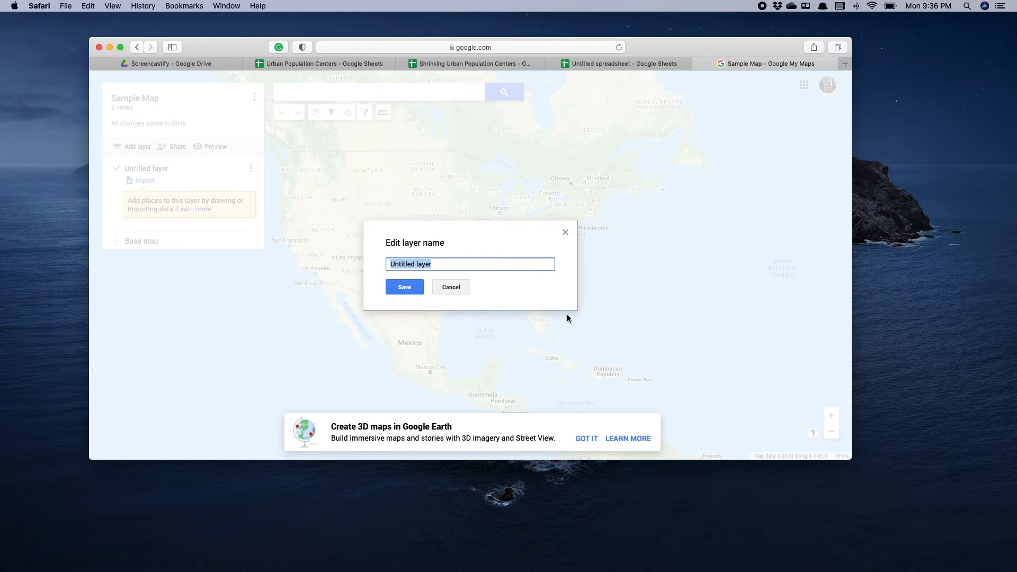
# - Rename the untitled layer as SC Population Centers and import the first South Carolina spreadsheet from the Screencastify folder in Google Drive into it
pyautogui.write('SC Population Centers')
pyautogui.click(404, 289)
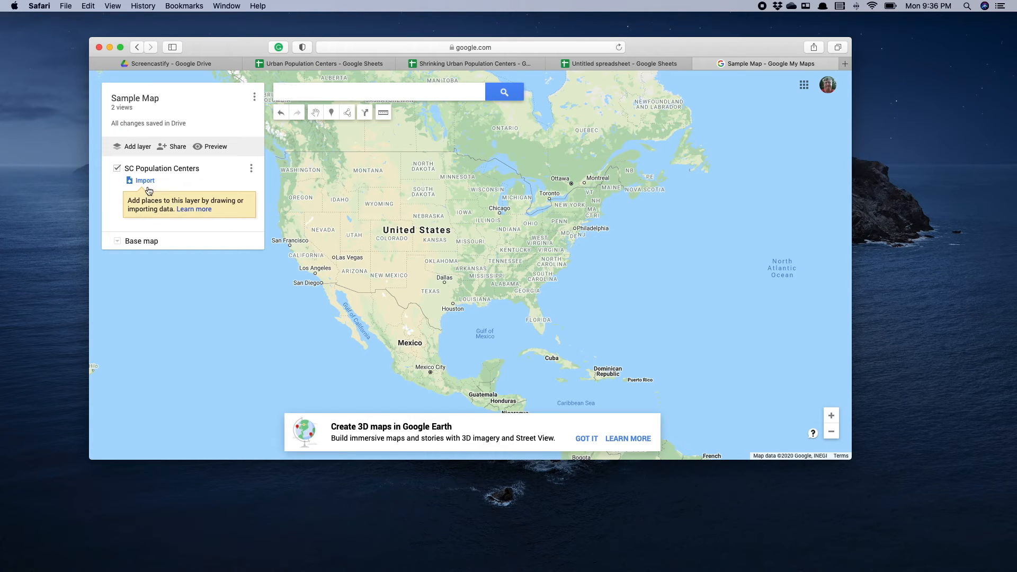
pyautogui.click(145, 181)
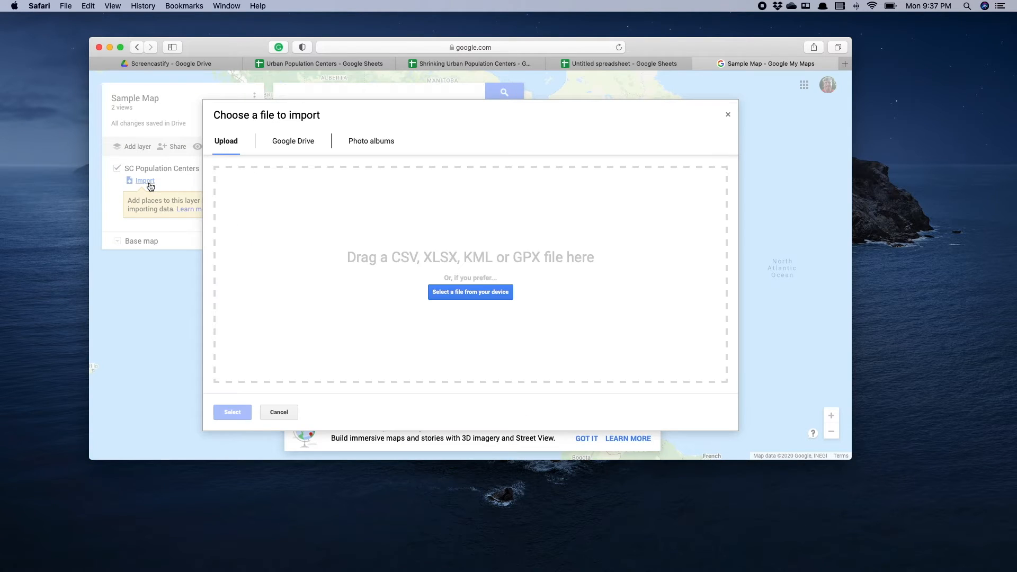
pyautogui.click(292, 142)
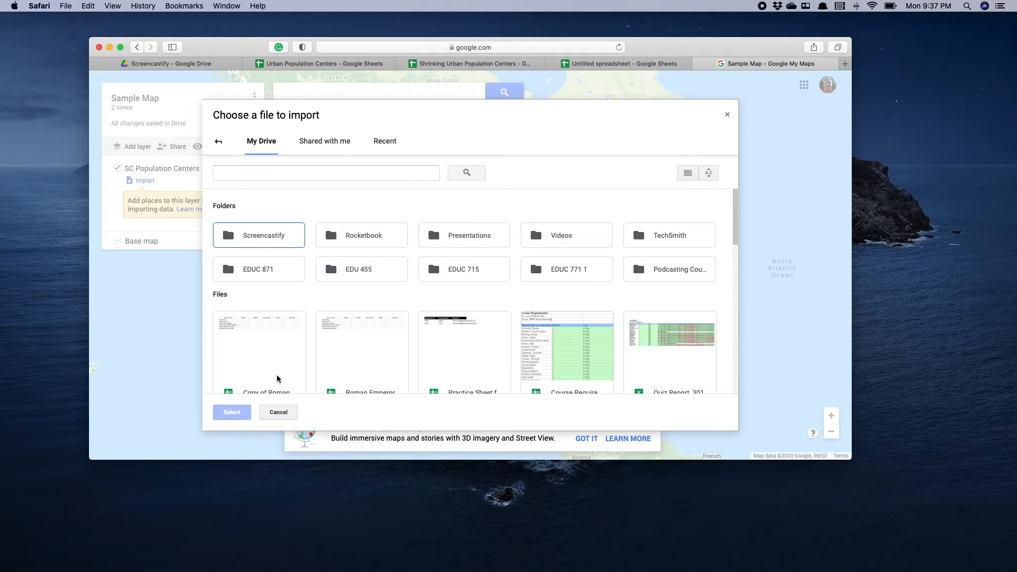
pyautogui.scroll(-1, 463, 348)
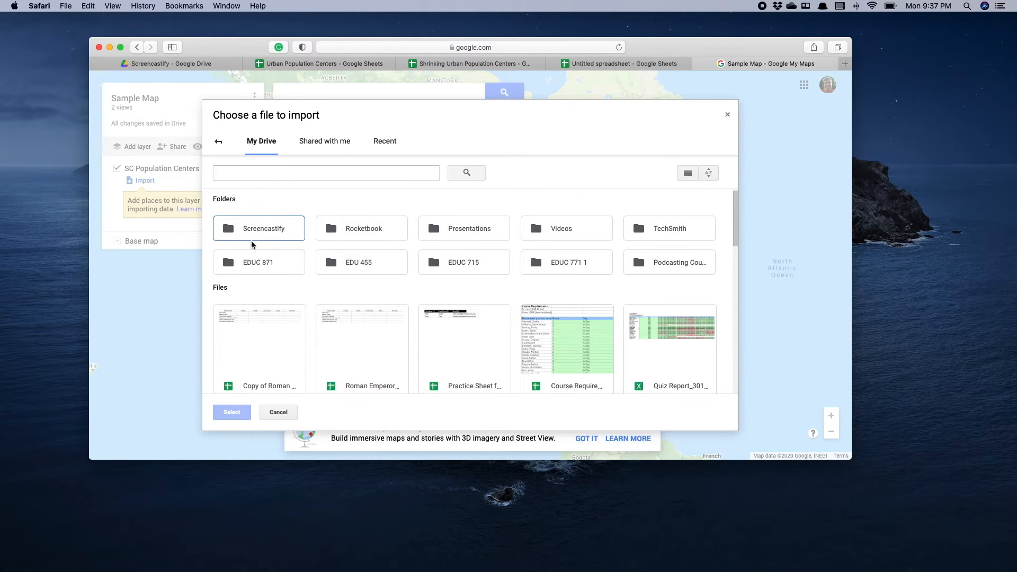
pyautogui.doubleClick(244, 232)
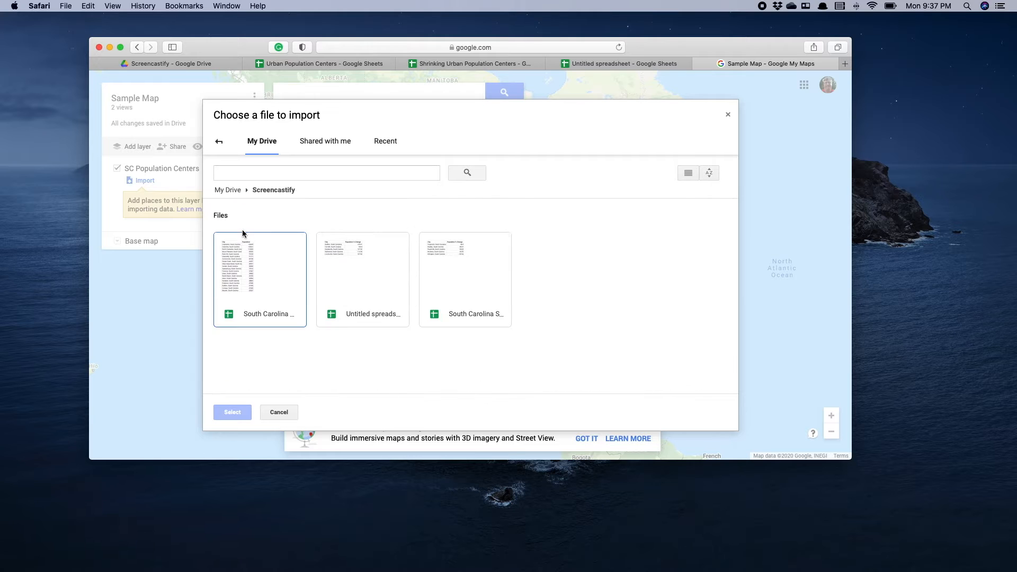
pyautogui.click(254, 286)
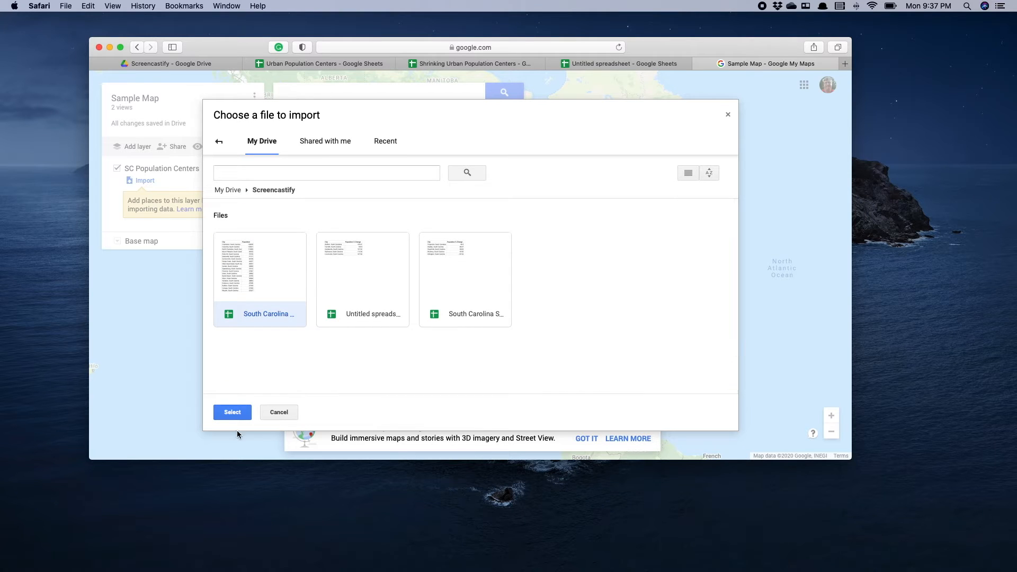
pyautogui.click(233, 412)
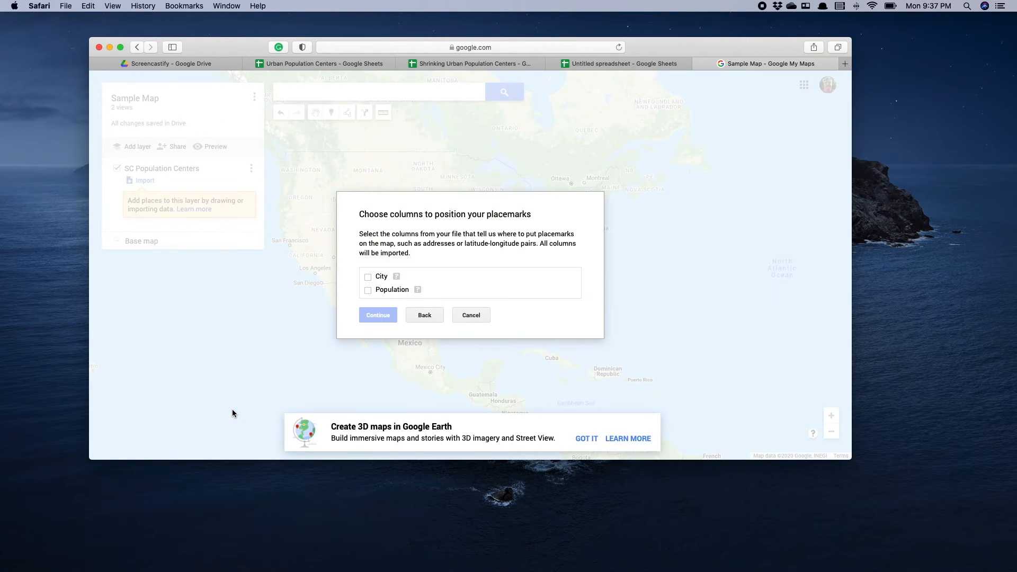
# - Position the imported placemarks by the City column, title the markers by City, and finish the import
pyautogui.click(368, 278)
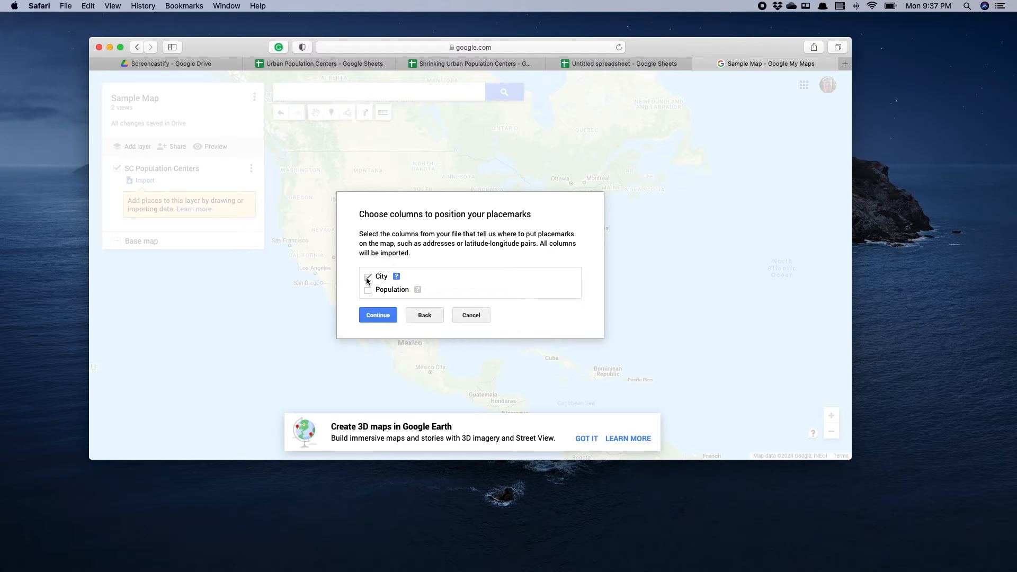
pyautogui.click(368, 319)
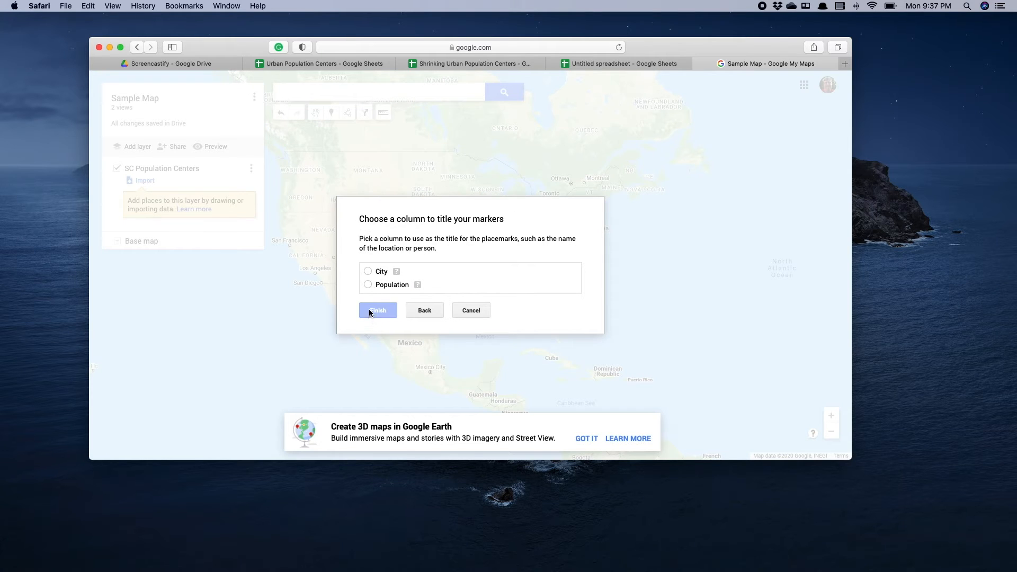
pyautogui.click(368, 272)
pyautogui.click(373, 310)
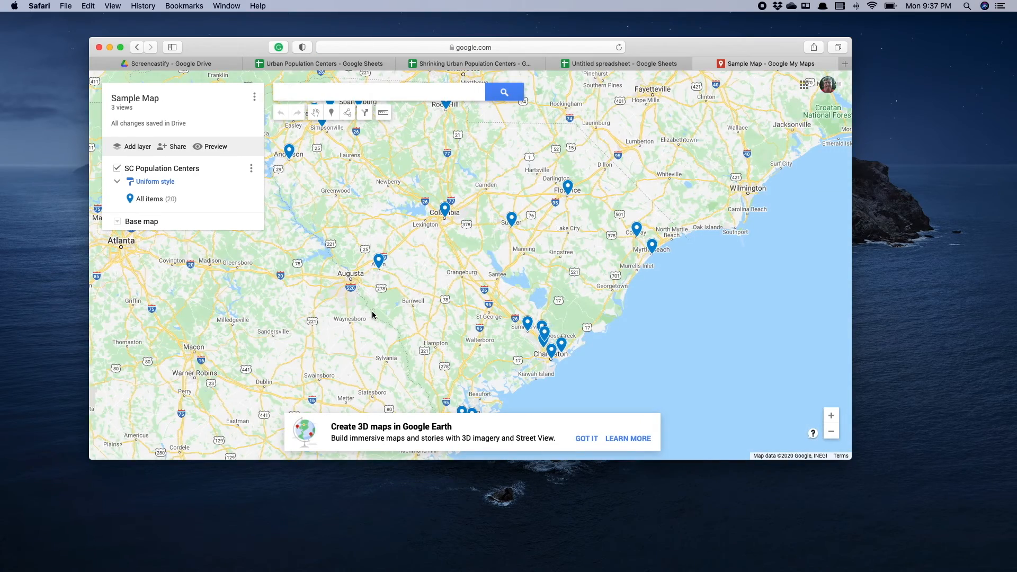
# - Style the SC Population Centers placemarks by the Population data column, grouped into ranges instead of categories
pyautogui.scroll(-3, 372, 315)
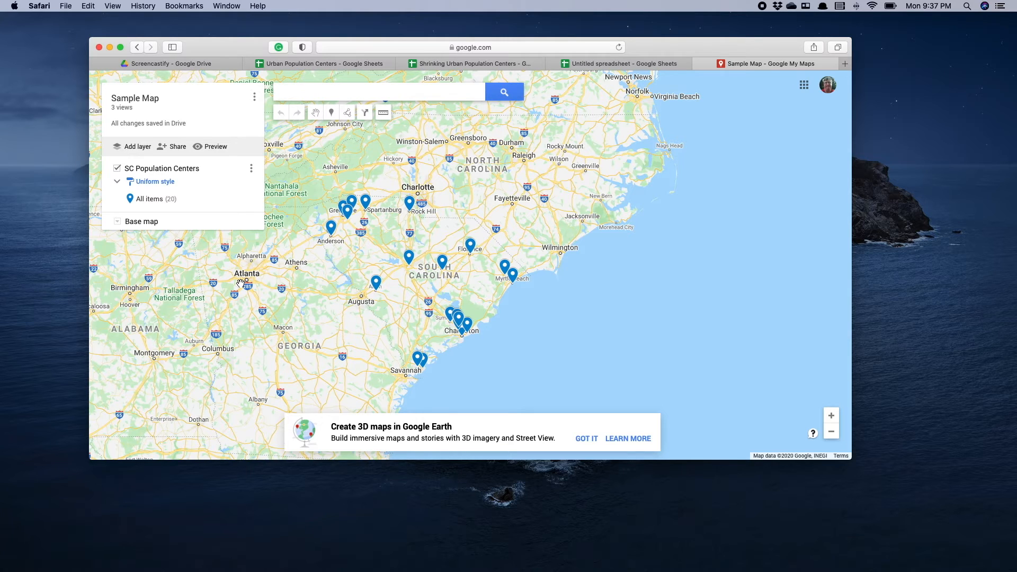
pyautogui.click(147, 183)
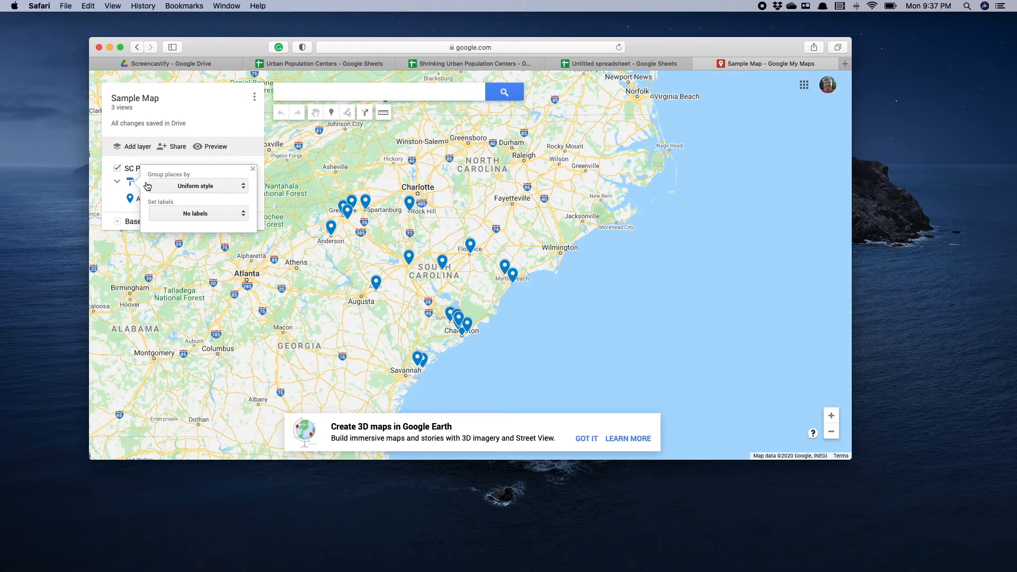
pyautogui.click(194, 186)
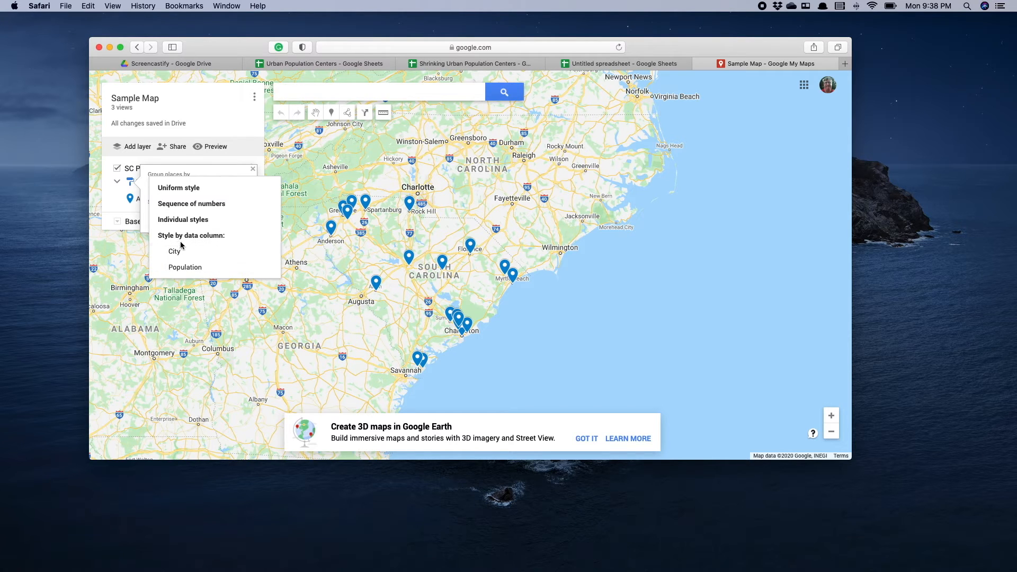
pyautogui.click(200, 188)
pyautogui.click(199, 189)
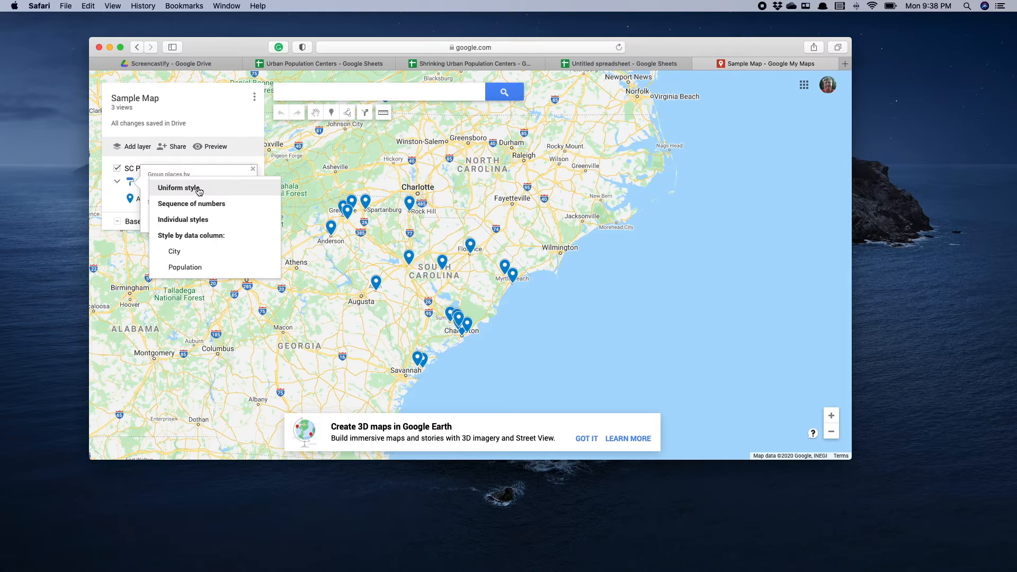
pyautogui.click(193, 271)
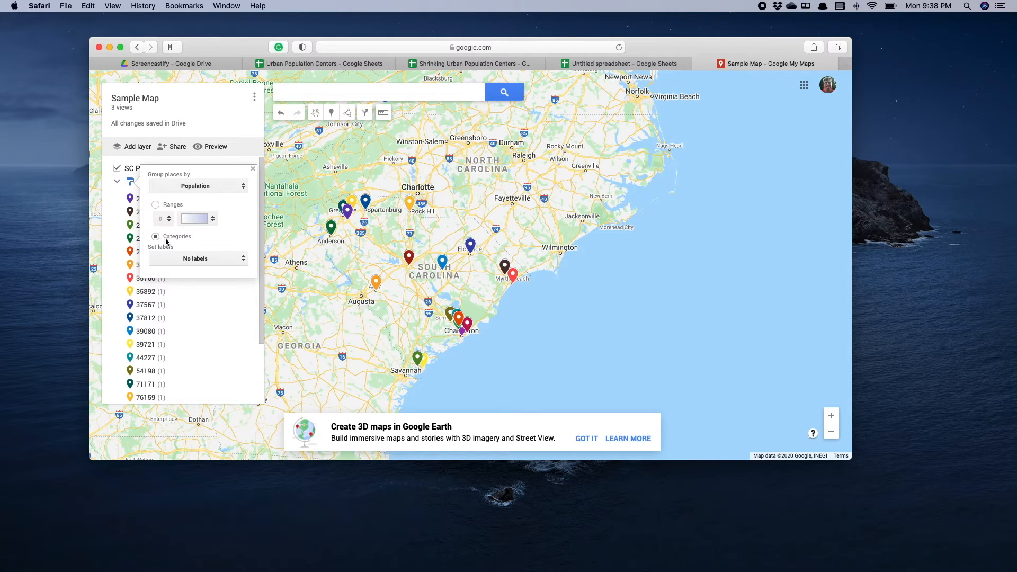
pyautogui.click(155, 204)
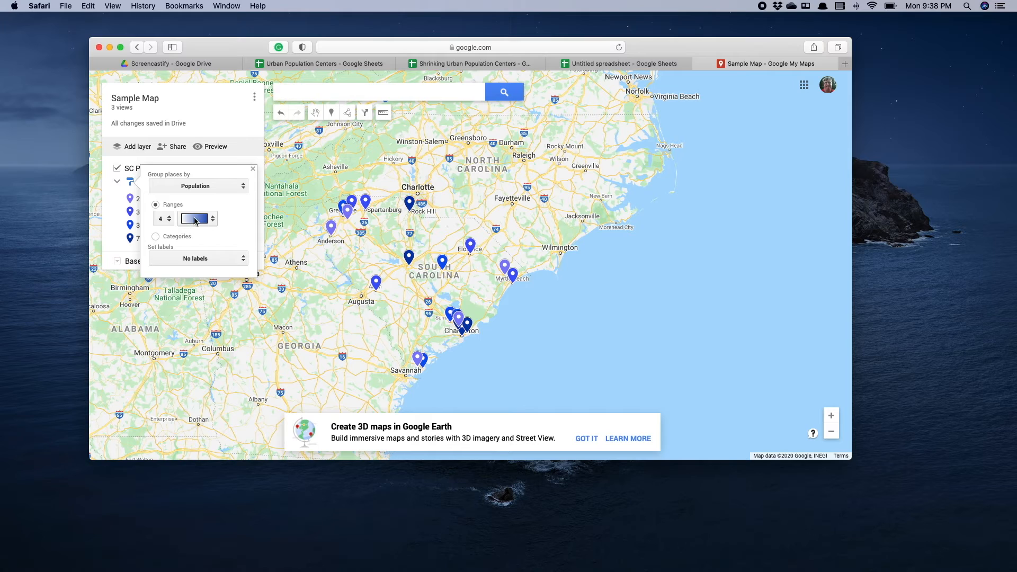
# - Choose the blue colour gradient and 4 ranges for the layer's population styling
pyautogui.click(214, 223)
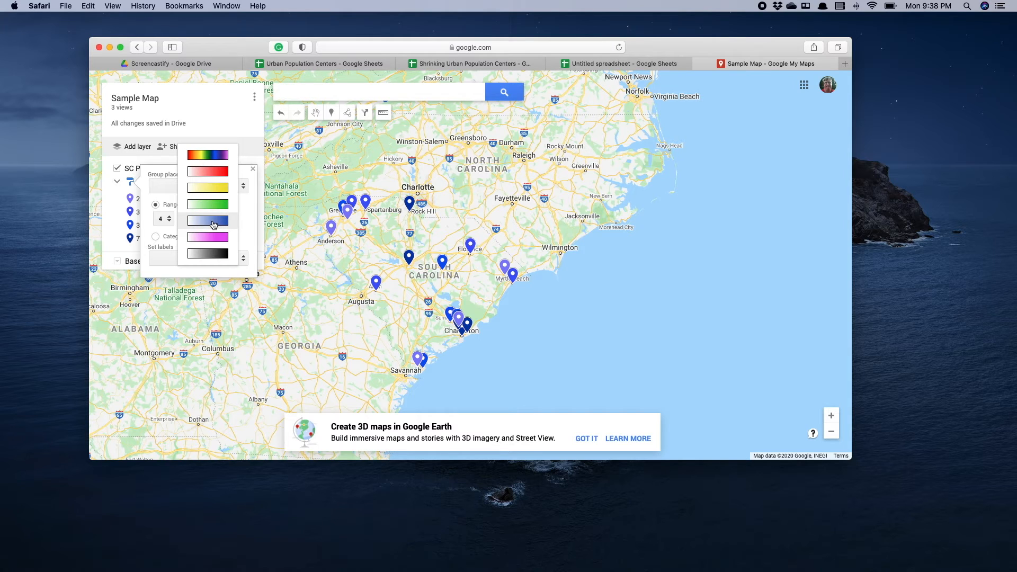
pyautogui.click(214, 225)
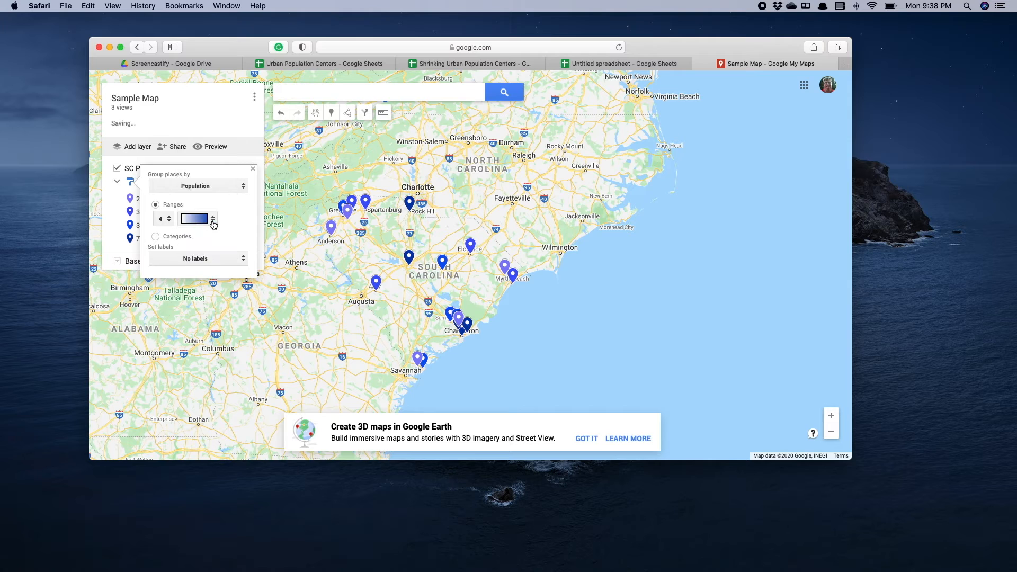
pyautogui.click(168, 223)
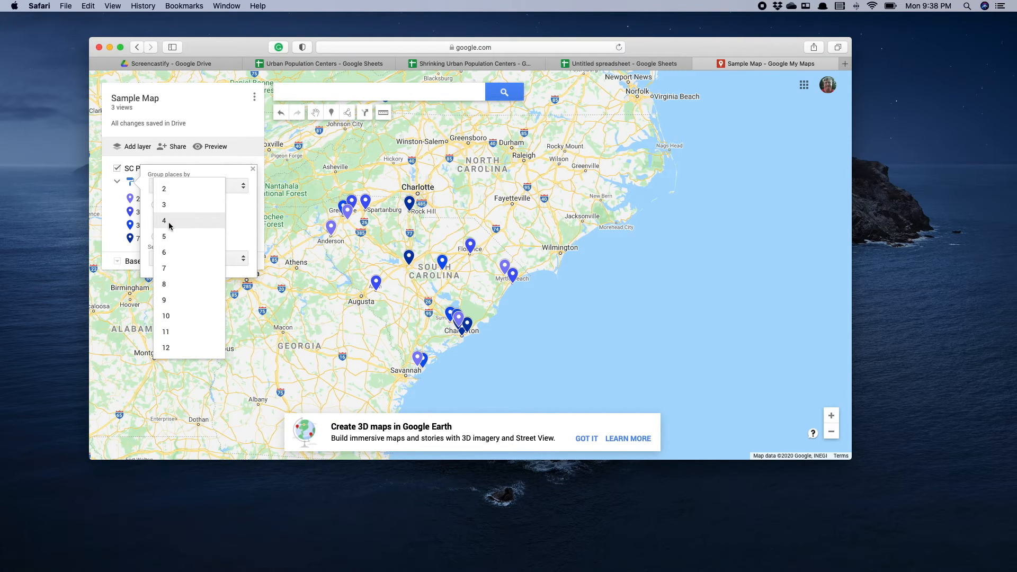
pyautogui.click(170, 227)
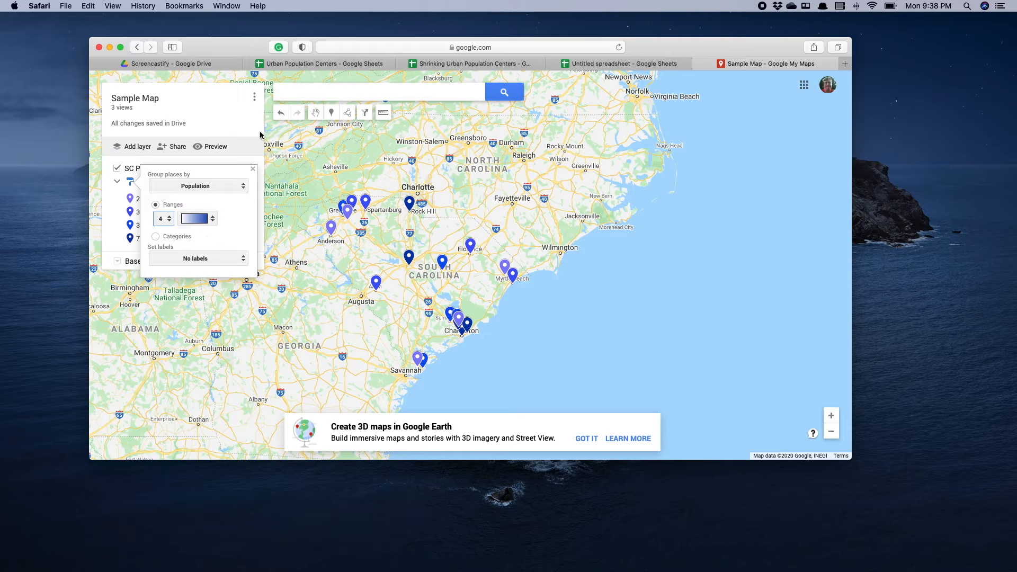
pyautogui.click(216, 128)
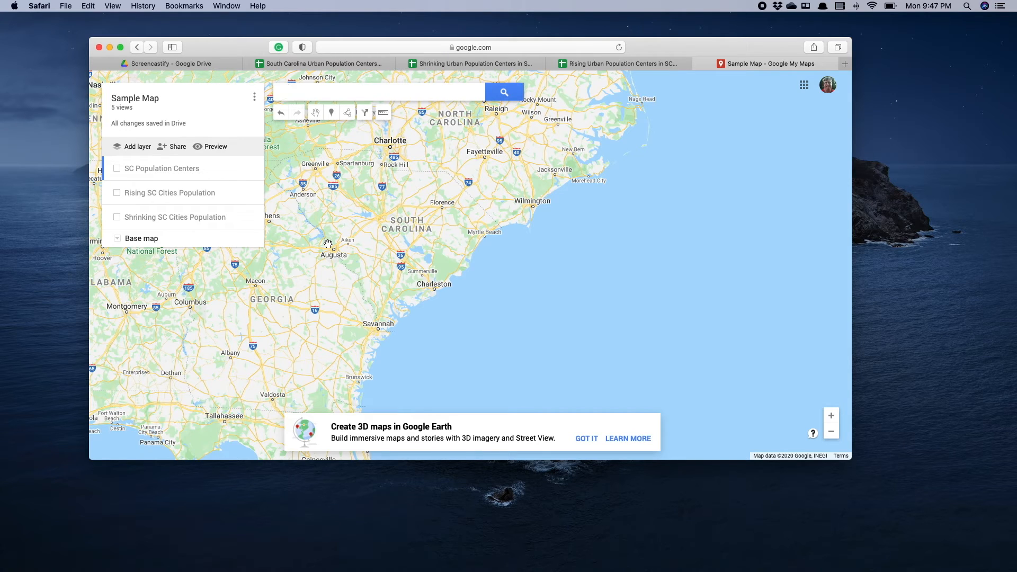
# - View the SC Population Centers layer alone on the map and the Rising SC Cities Population layer alone, hiding each again
pyautogui.click(117, 170)
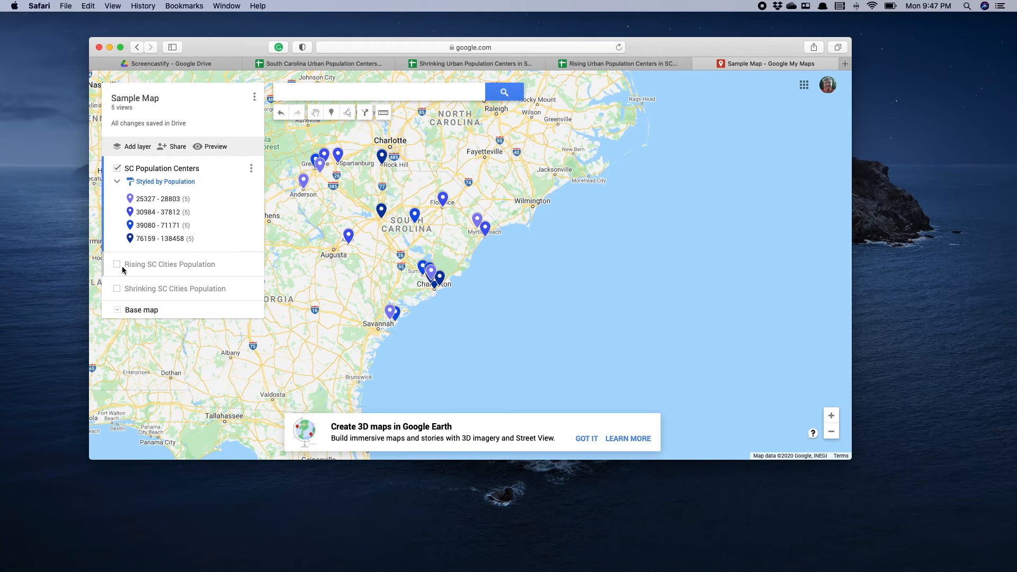
pyautogui.click(116, 169)
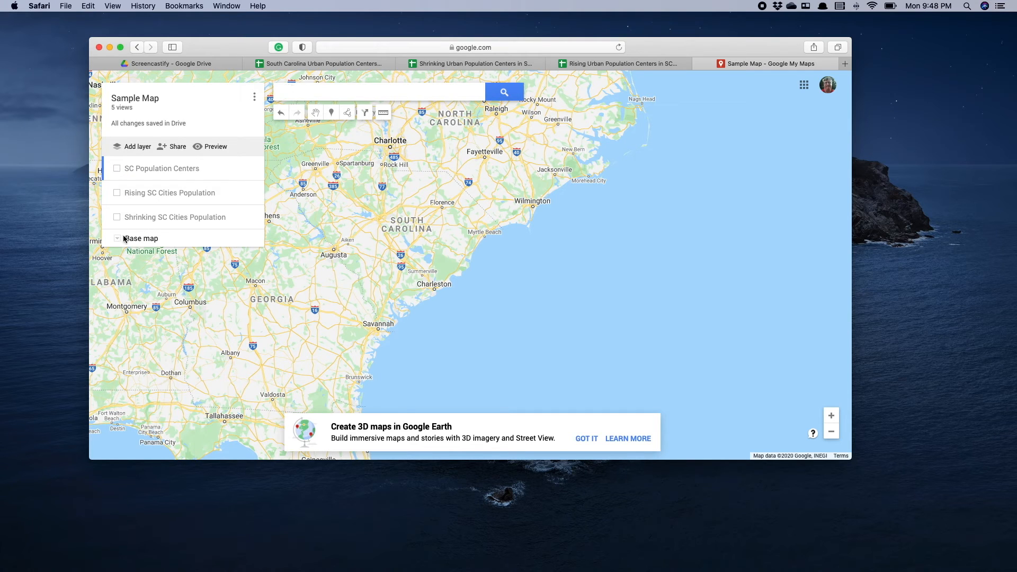
pyautogui.click(117, 193)
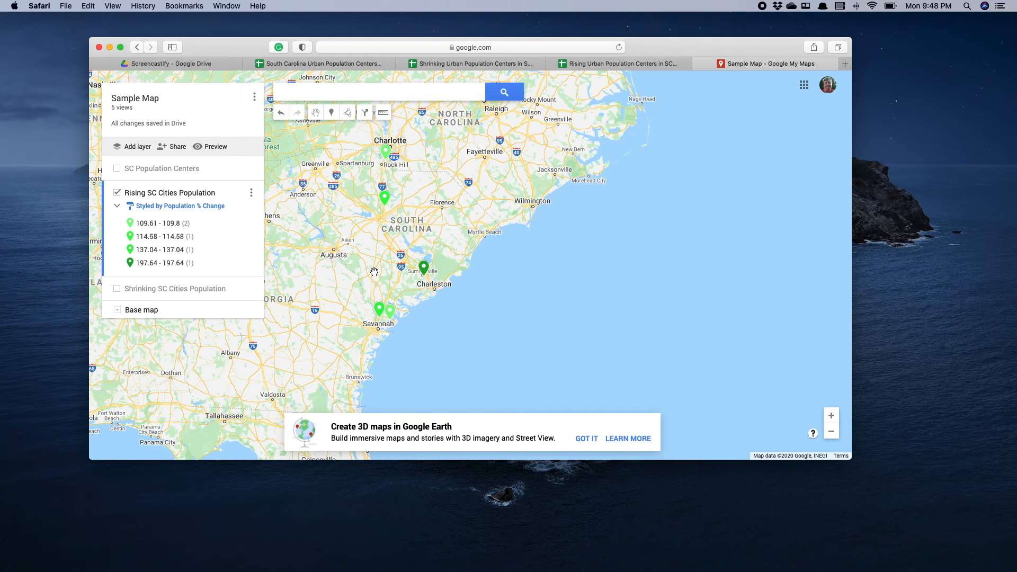
pyautogui.click(117, 193)
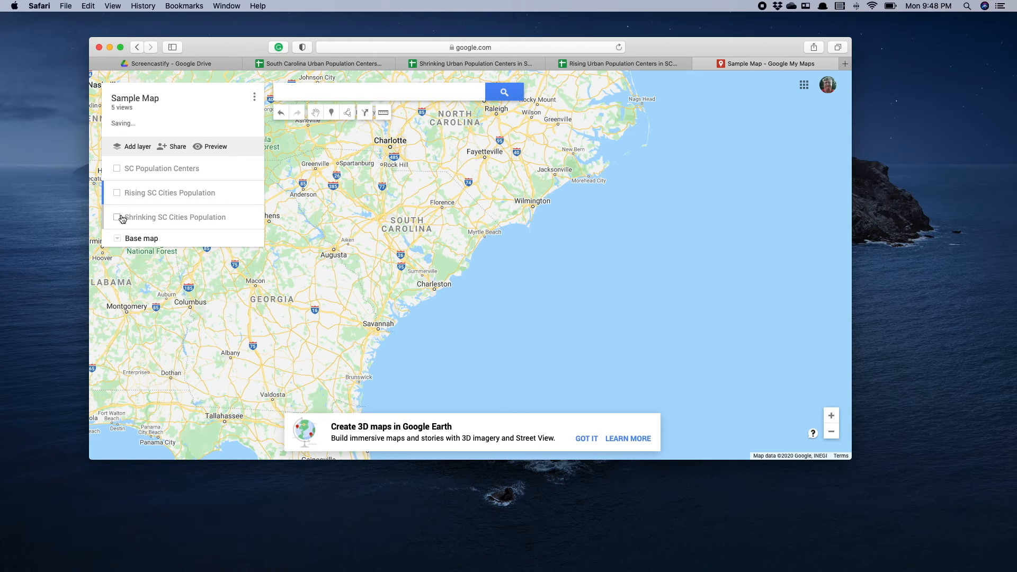
# - Display the Shrinking SC Cities Population, Rising SC Cities Population and SC Population Centers layers together on the map
pyautogui.click(117, 217)
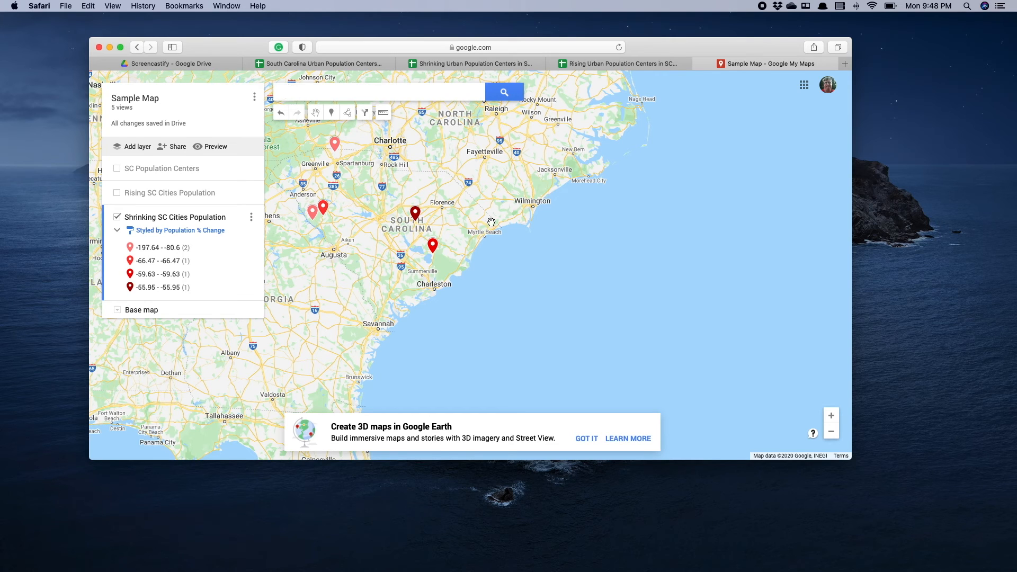
pyautogui.click(117, 193)
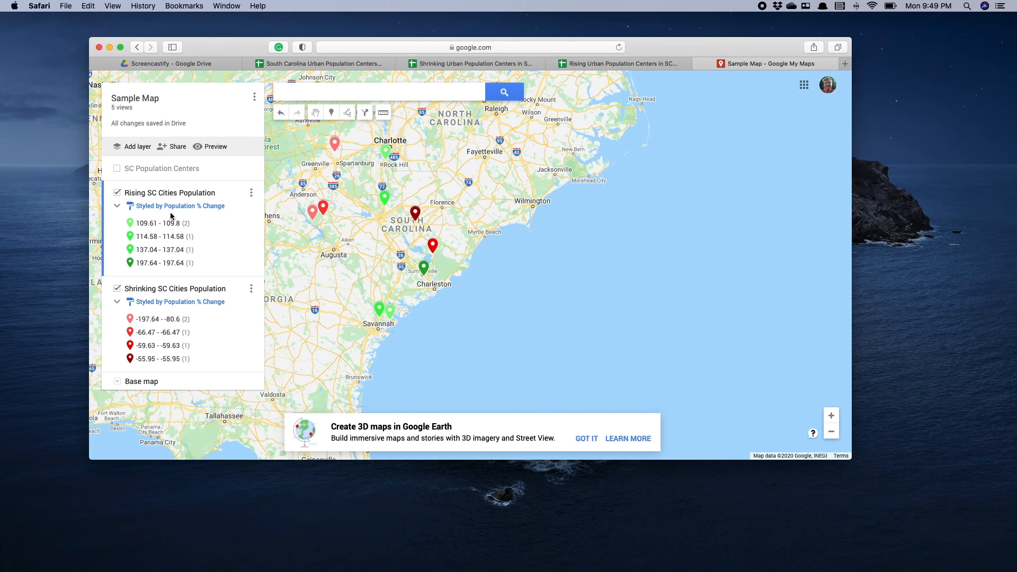
pyautogui.click(117, 169)
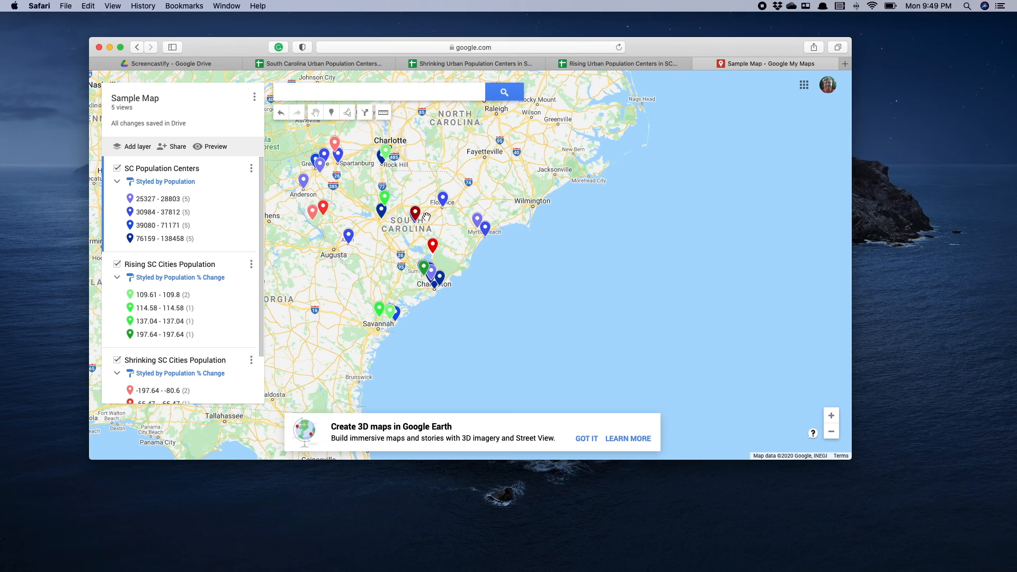
# - Hide the Shrinking SC Cities Population layer and display only SC Population Centers with Rising SC Cities Population for comparison
pyautogui.click(117, 265)
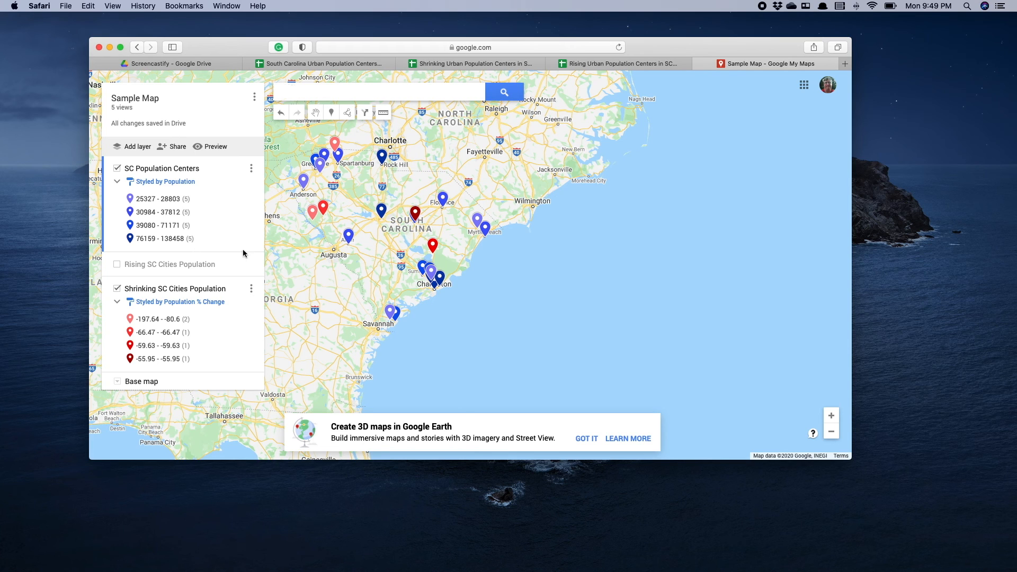
pyautogui.click(117, 288)
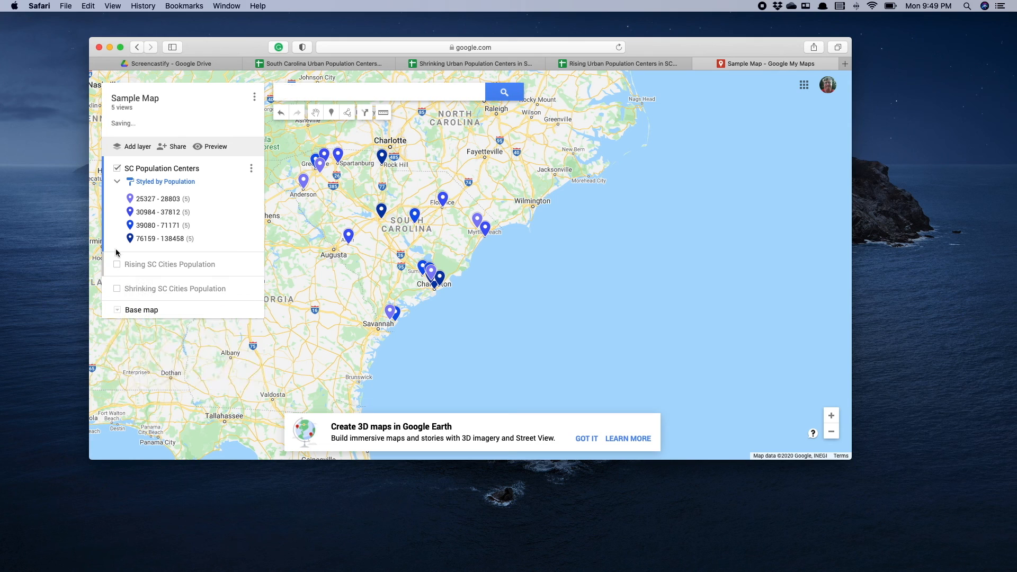
pyautogui.click(117, 264)
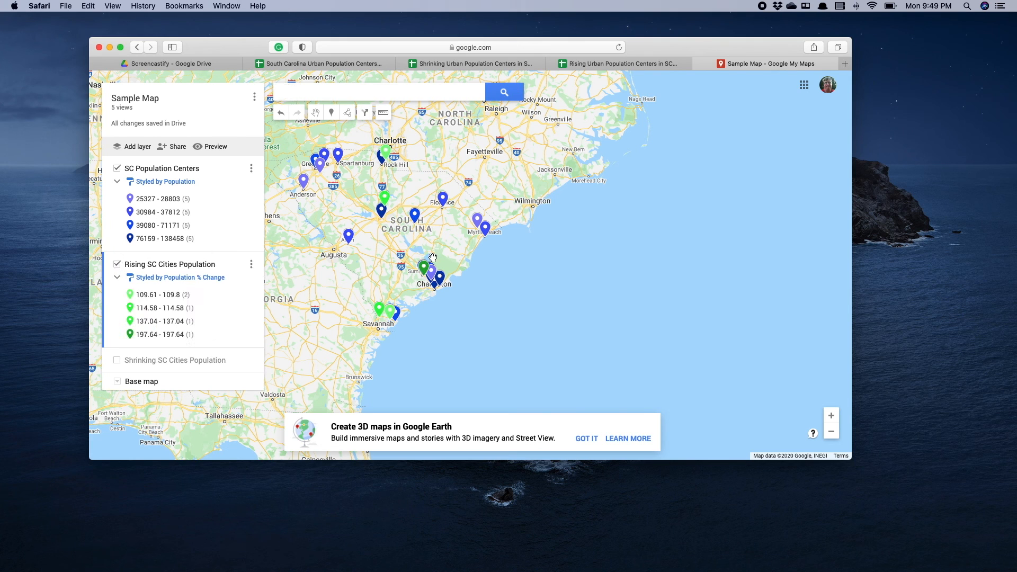